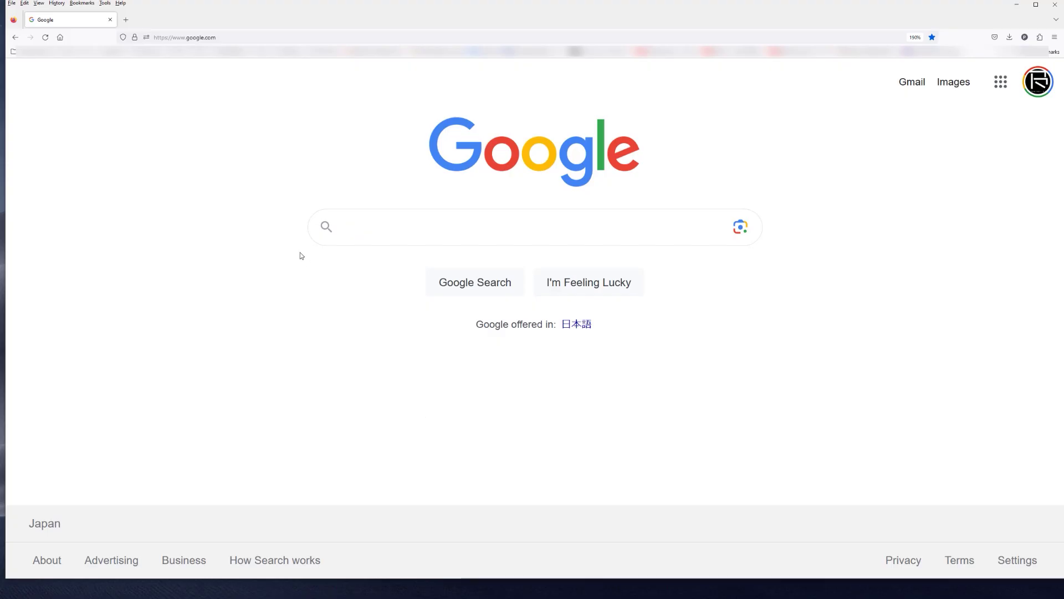
Search Google for "concrete texture poly haven" and open Poly Haven's Concrete texture page.
left_click(361, 226)
type("ceon")
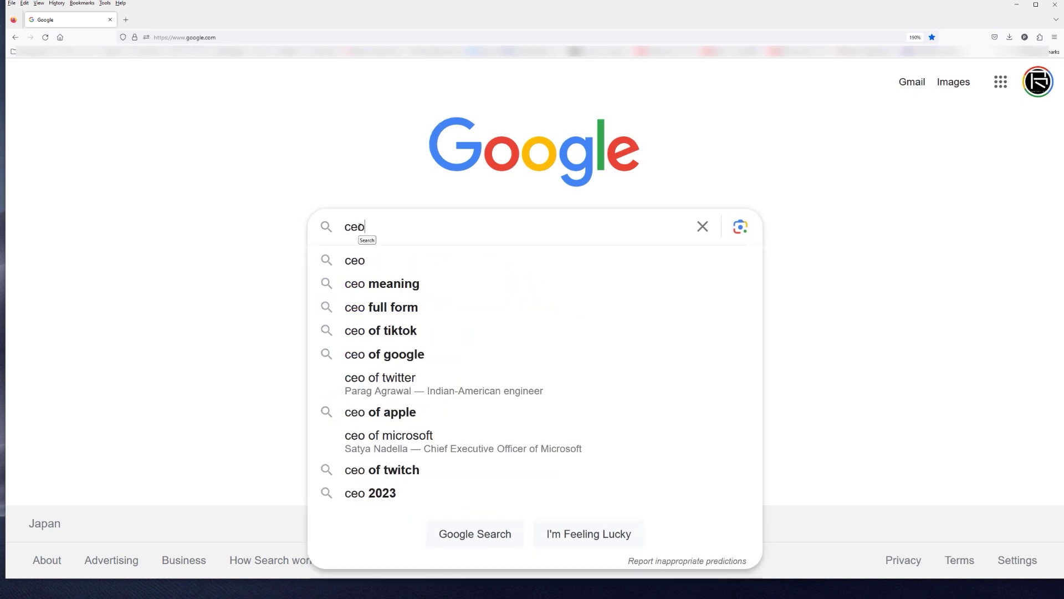
key("BackSpace")
key("BackSpace")
key("BackSpace")
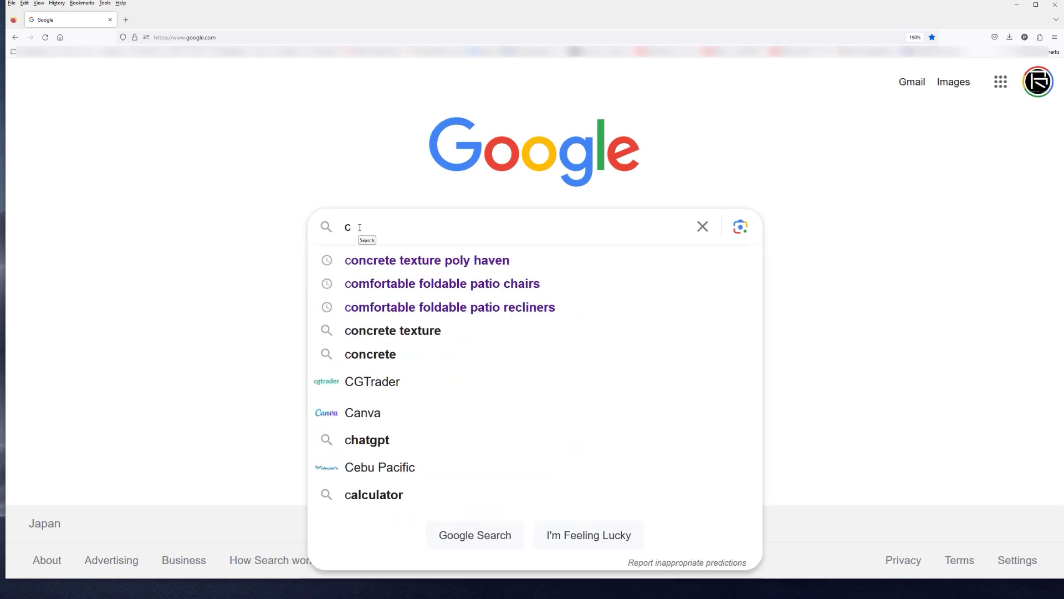
type("onc")
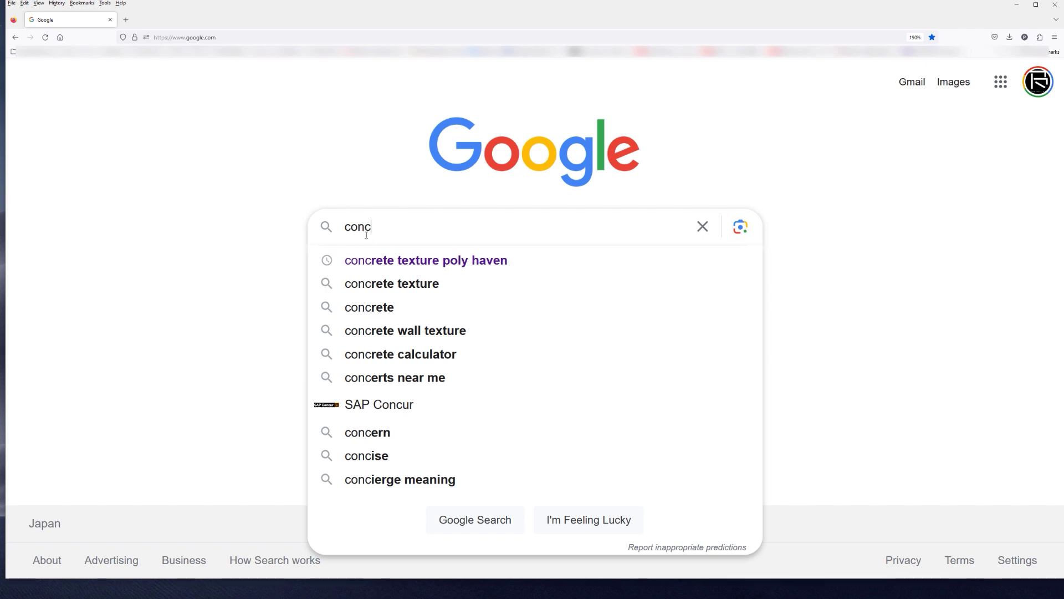
left_click(374, 267)
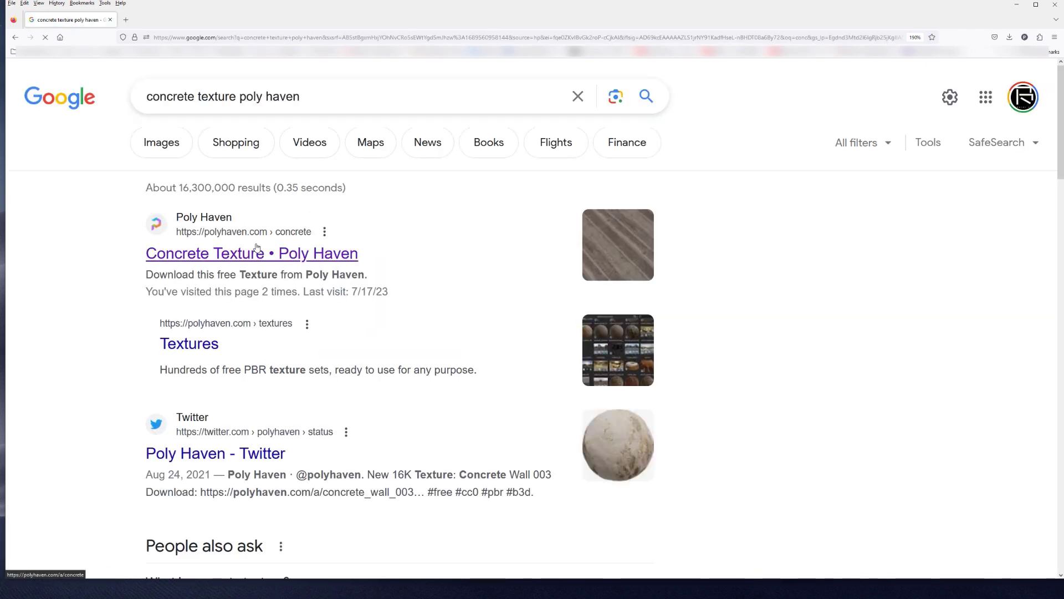
left_click(256, 249)
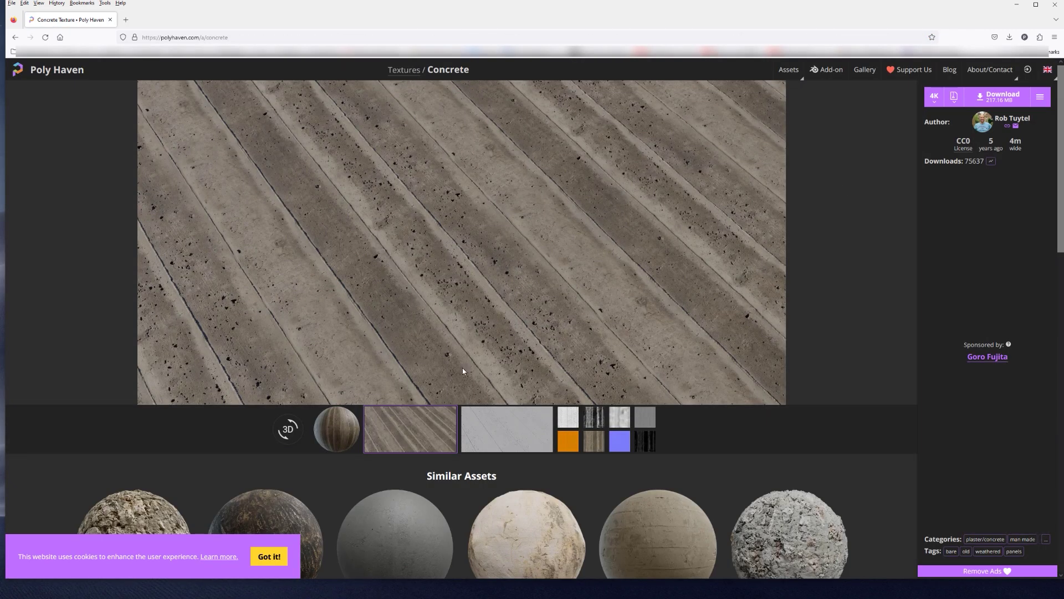
Open the similar asset Concrete Wall 003 and set its ZIP contents to PNG Diffuse and PNG Normal (GL), excluding Normal (DX).
scroll(487, 413, "down", 2)
left_click(528, 423)
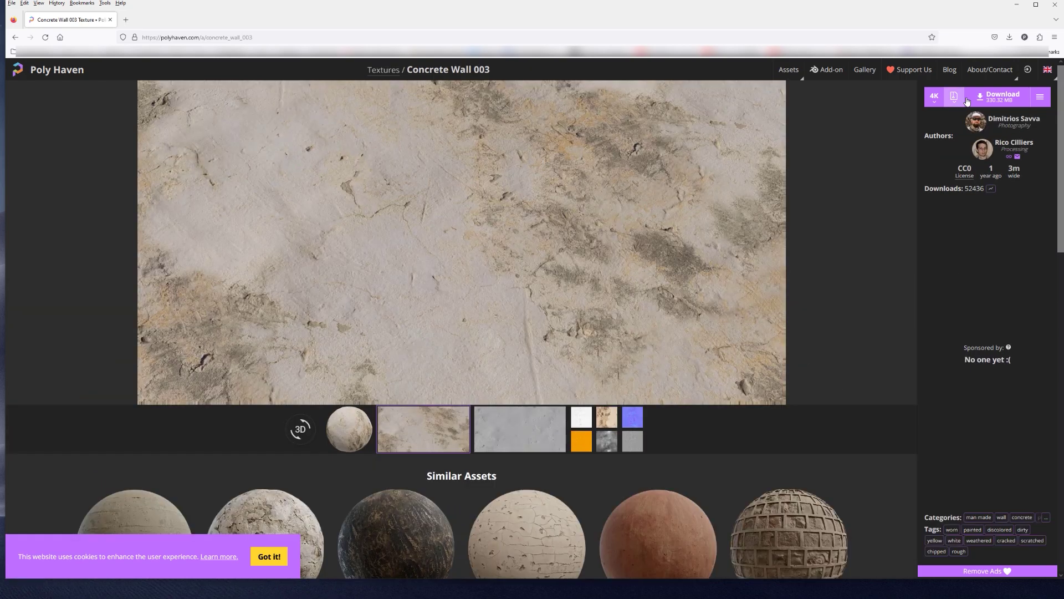
left_click(1040, 97)
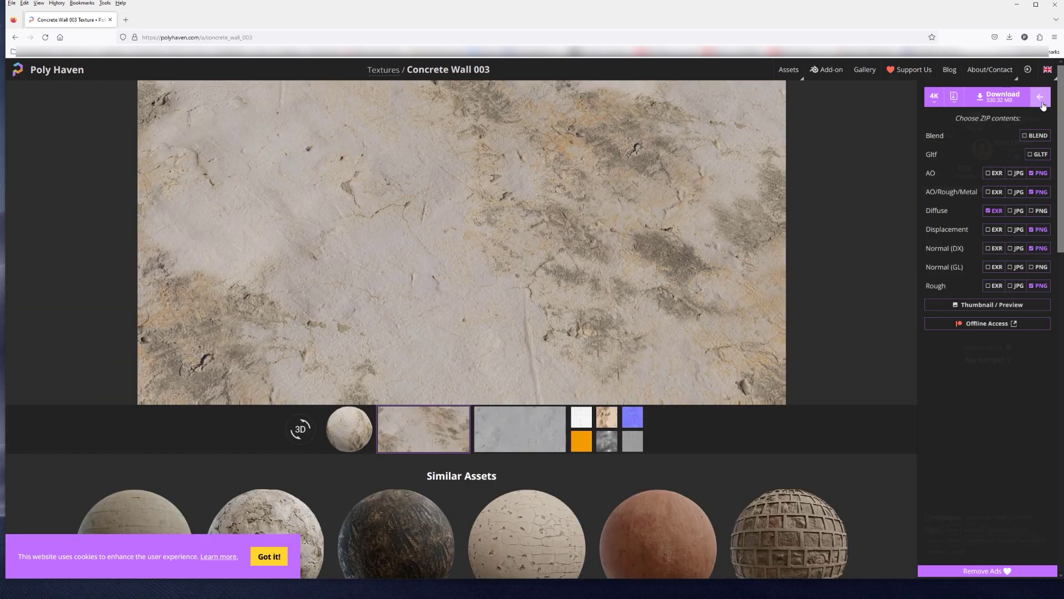
left_click(994, 211)
left_click(1039, 211)
left_click(1034, 268)
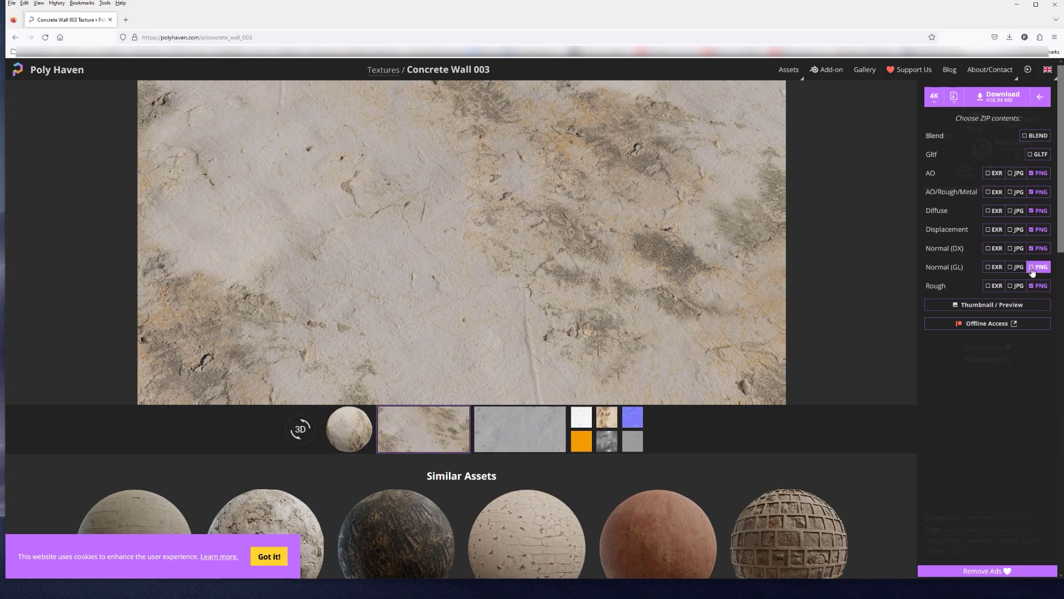
left_click(1033, 268)
left_click(1035, 249)
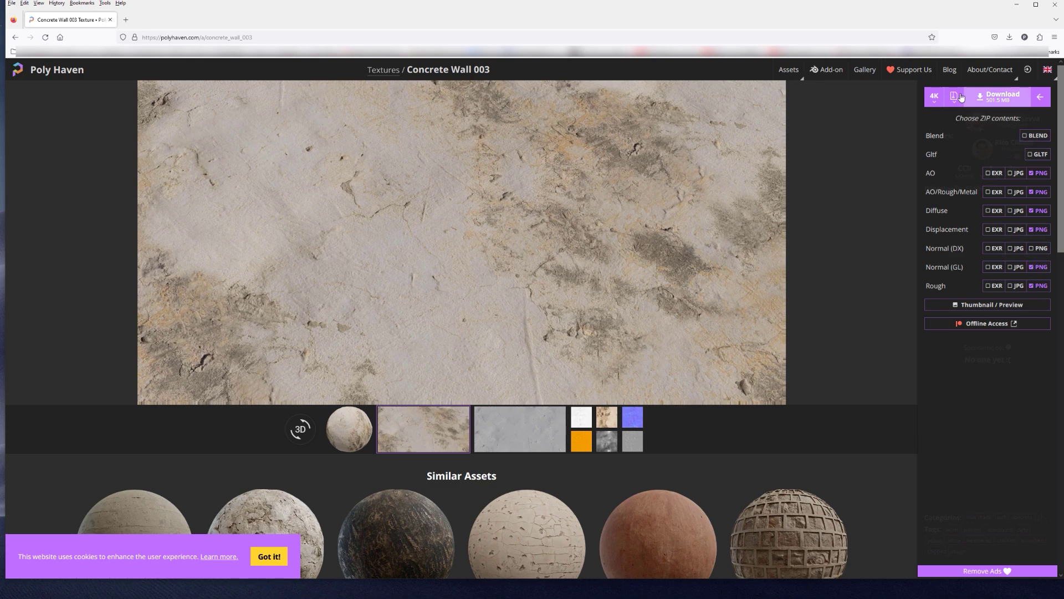
Keep the 4K resolution and ZIP format and download the Concrete Wall 003 texture set.
left_click(935, 97)
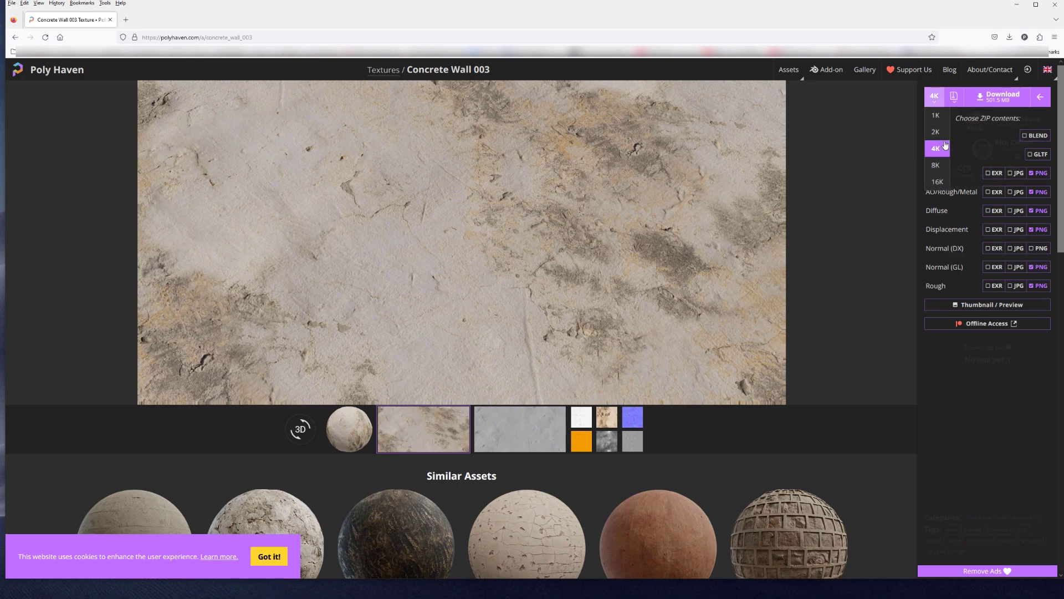
left_click(959, 105)
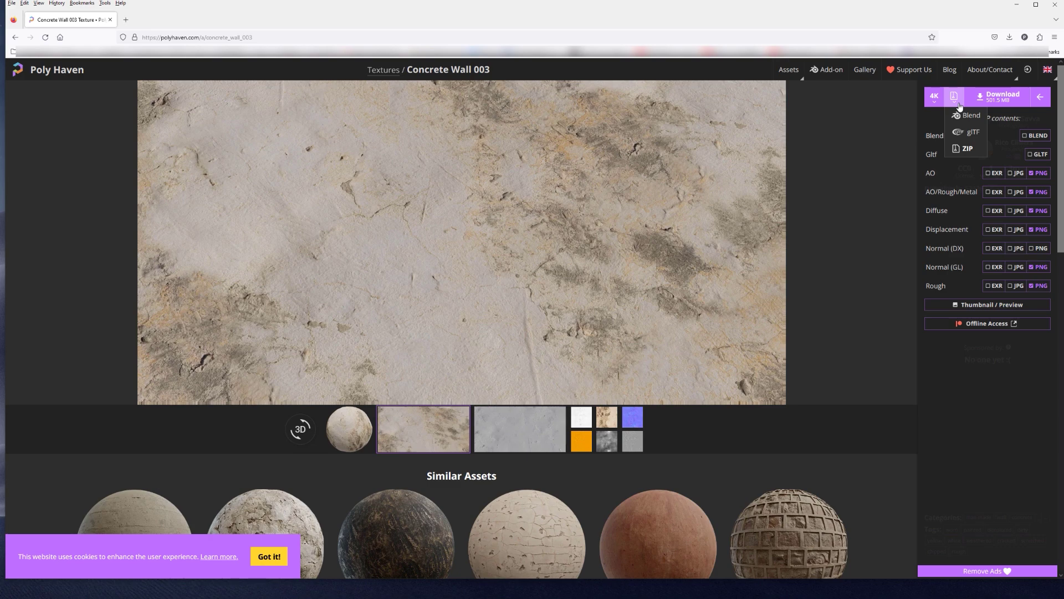
left_click(1001, 97)
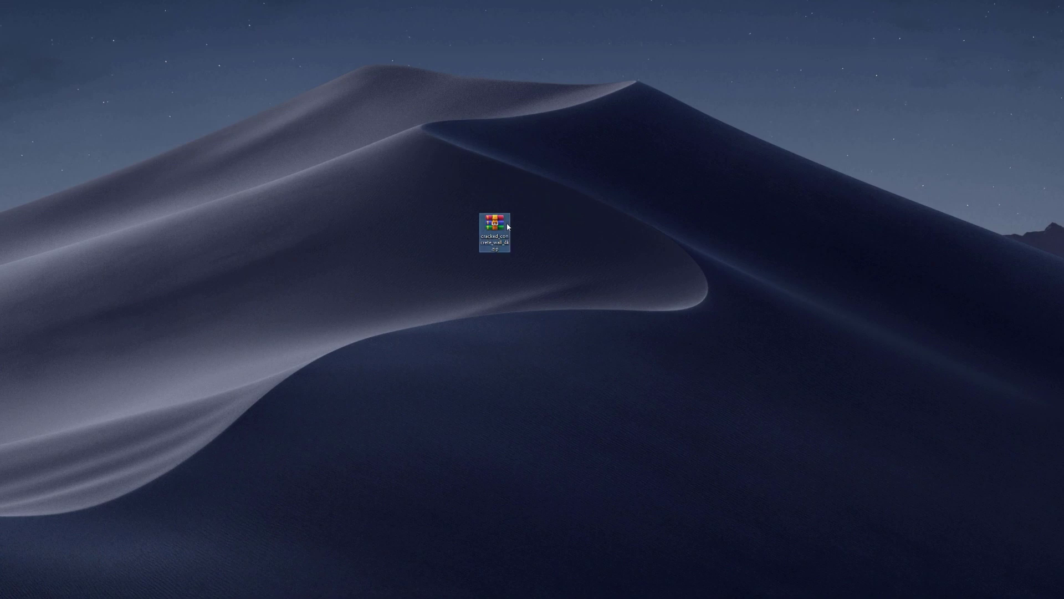
Extract the downloaded cracked concrete wall 4K ZIP archive directly onto the desktop.
left_click(505, 226)
right_click(497, 228)
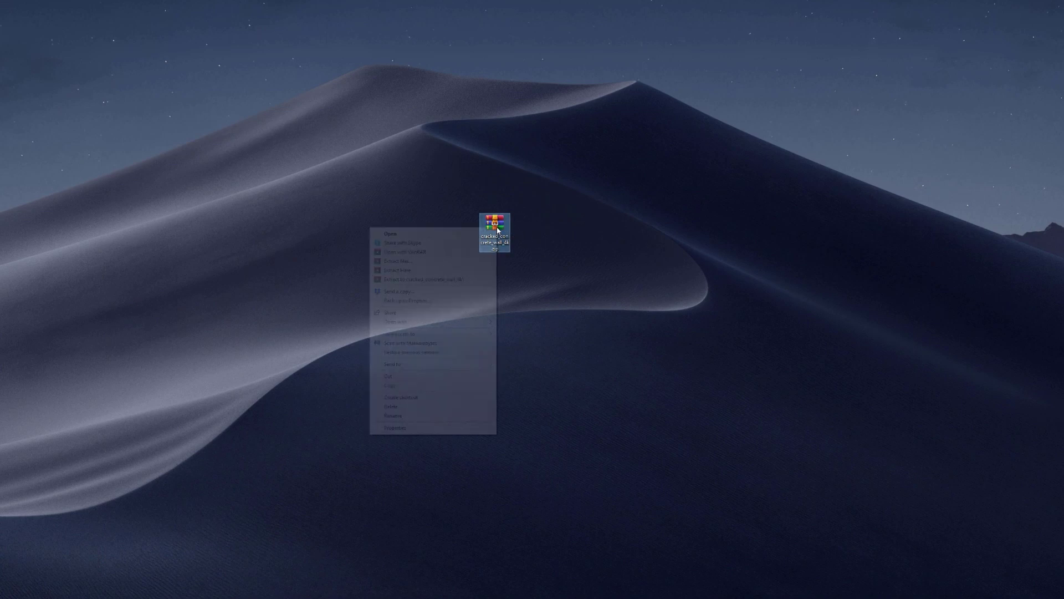
left_click(465, 272)
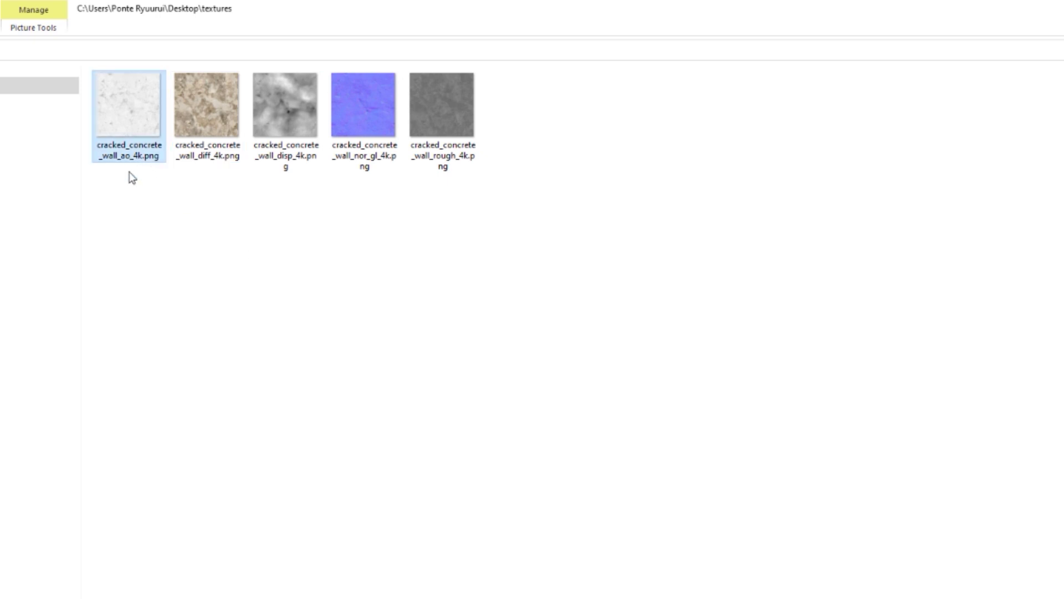
Rename the ambient occlusion map as cracked_concrete_wall_ambientocclusion.png, dropping the resolution suffix.
left_click(132, 158)
left_click(130, 157)
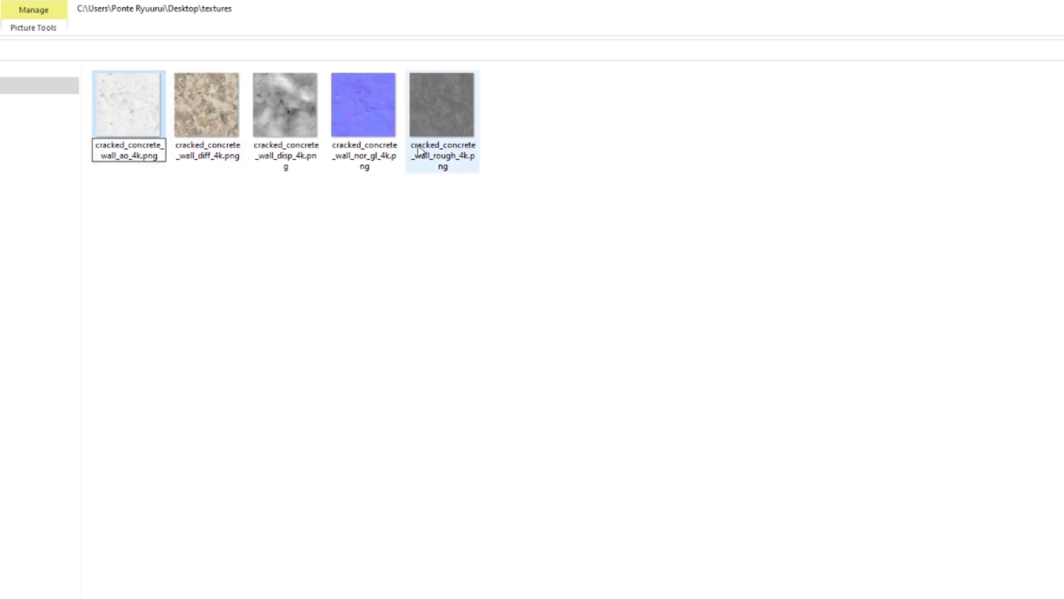
key("BackSpace")
type("mbient")
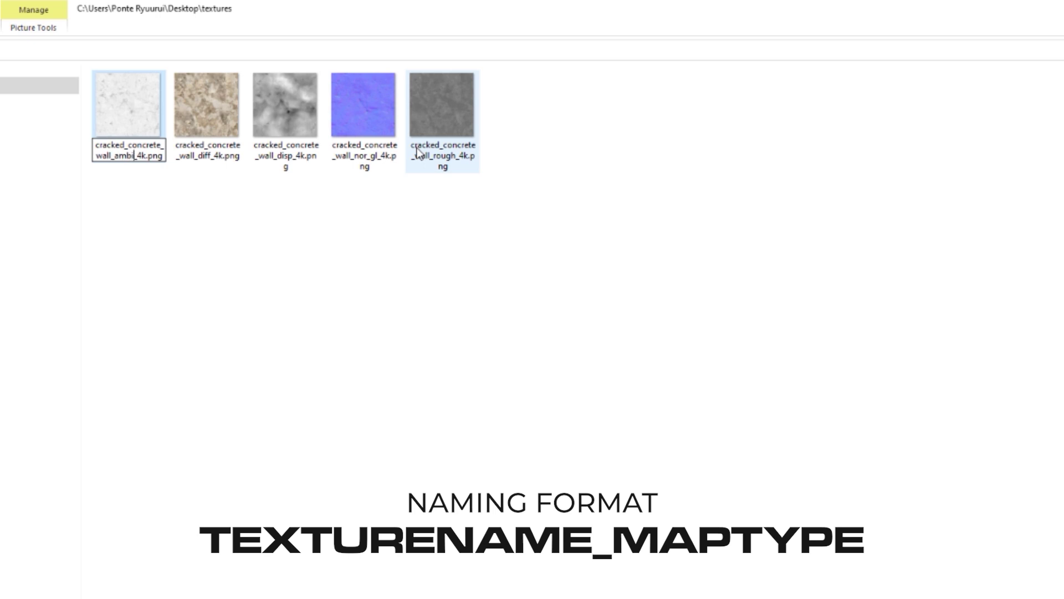
type("occlusion")
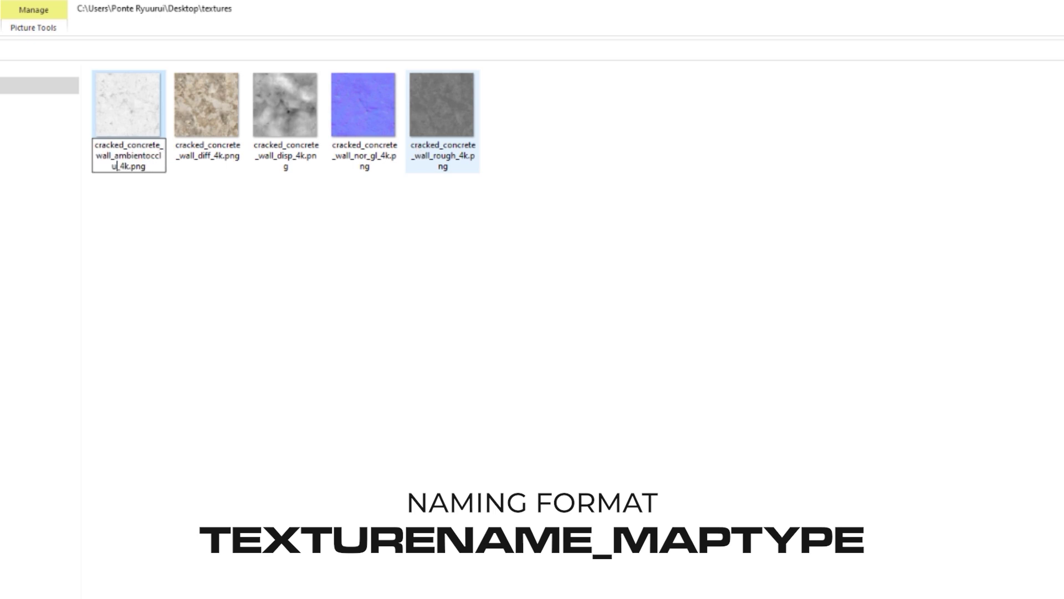
key("Delete")
key("Delete")
key("Delete")
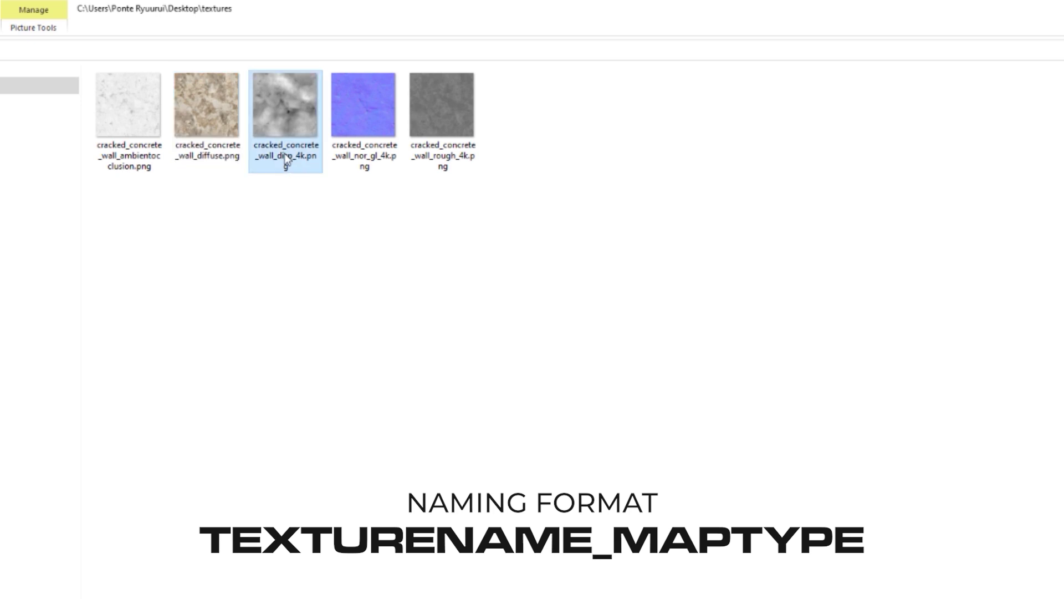
Rename the displacement map as cracked_concrete_wall_displacement.png.
left_click(290, 157)
left_click(285, 158)
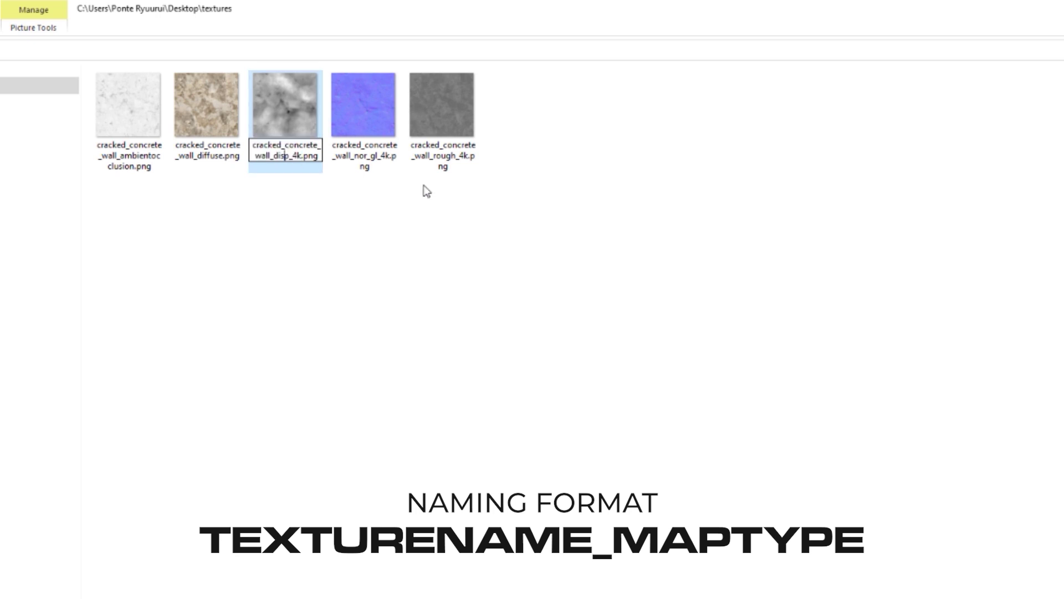
key("Delete")
key("Delete")
key("Delete")
type("lacement")
Rename the normal map as cracked_concrete_wall_normal.png, removing its gl and 4k suffixes.
left_click(369, 158)
left_click(369, 158)
left_click(362, 156)
key("Delete")
key("Delete")
key("Delete")
key("Delete")
key("Delete")
key("Delete")
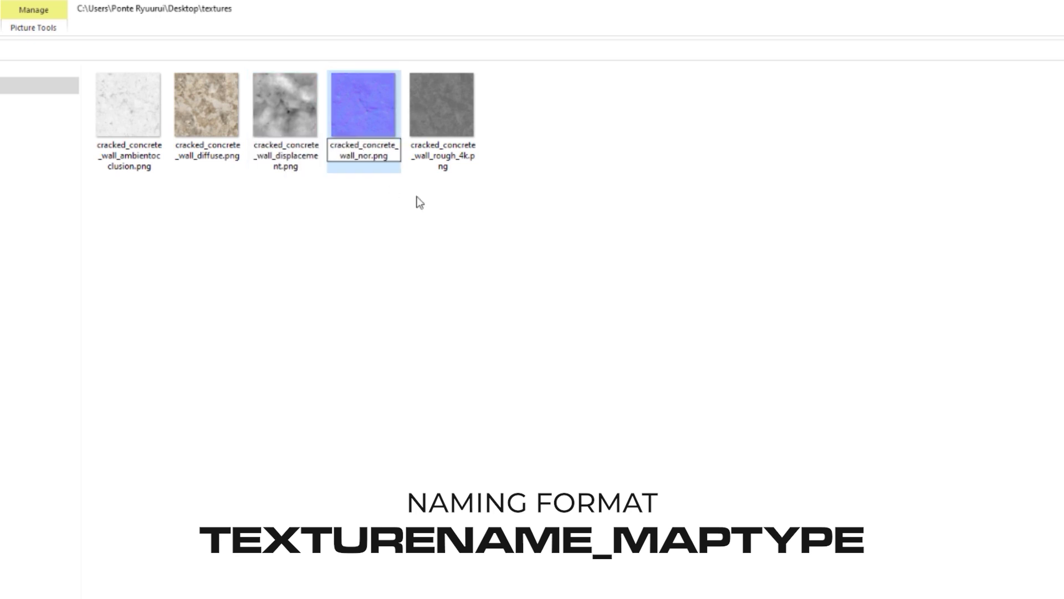
type("mal")
Rename the roughness map as cracked_concrete_wall_roughness.png.
double_click(456, 155)
key("Right")
key("BackSpace")
key("BackSpace")
key("BackSpace")
type("ness")
key("Return")
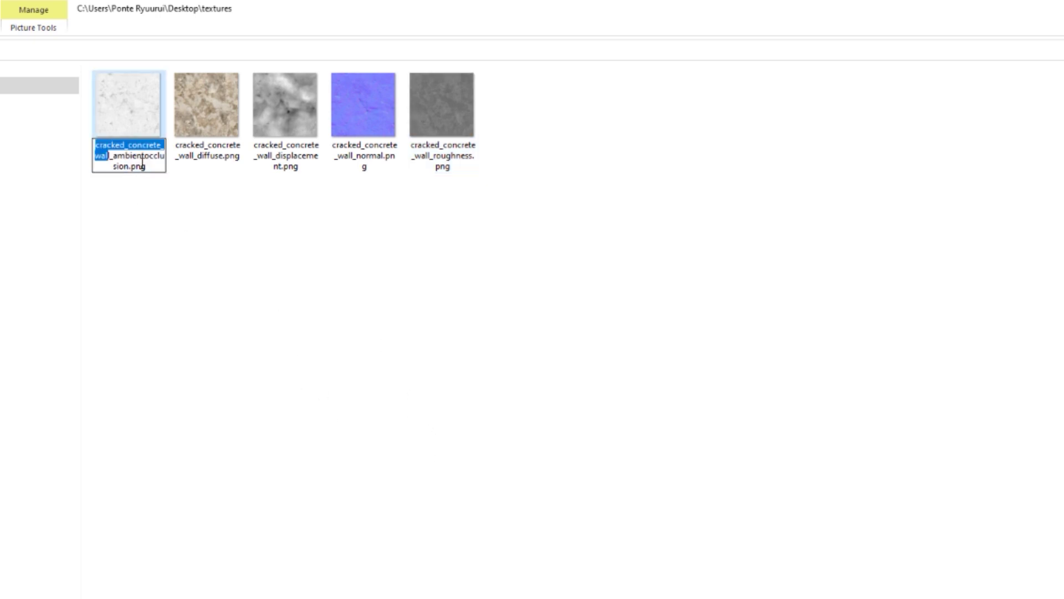
Rename the textures folder with the shared file name prefix cracked_concrete_wall and move it into the material library folders.
left_click(125, 146)
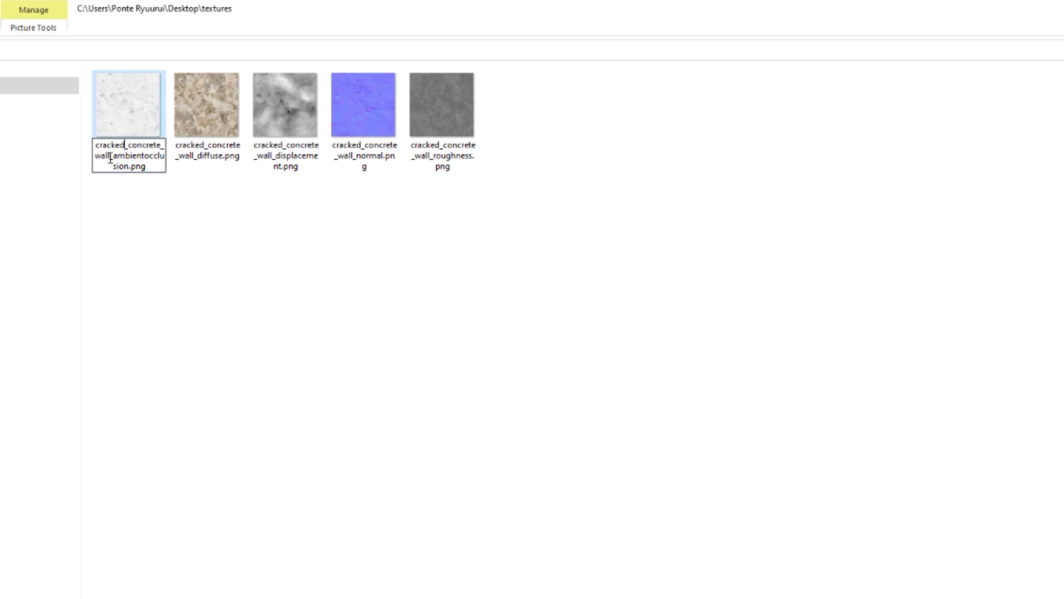
left_click_drag(109, 157, 76, 142)
key("ctrl+c")
key("Return")
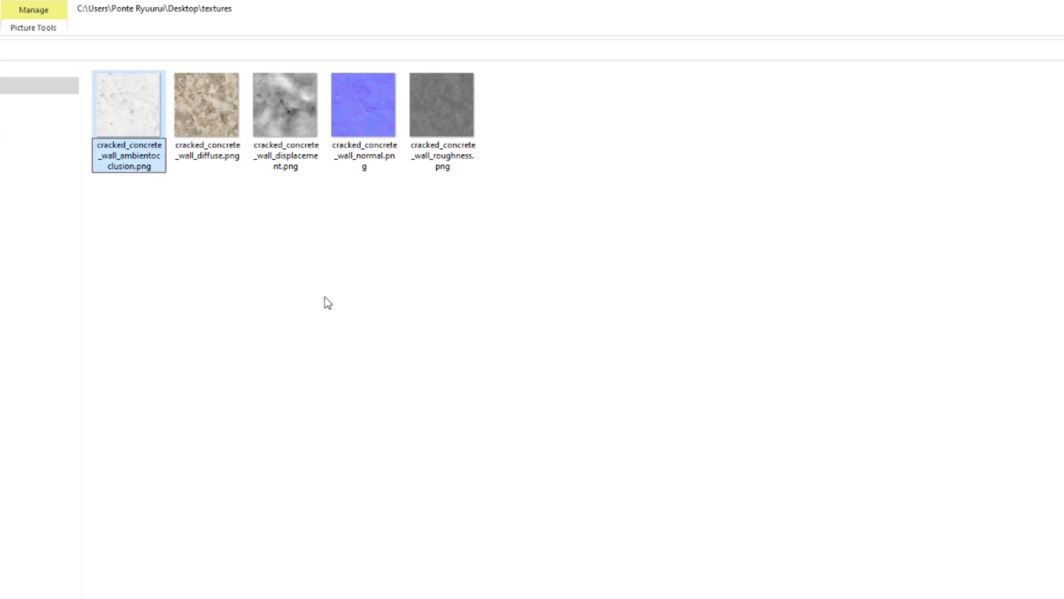
left_click(326, 302)
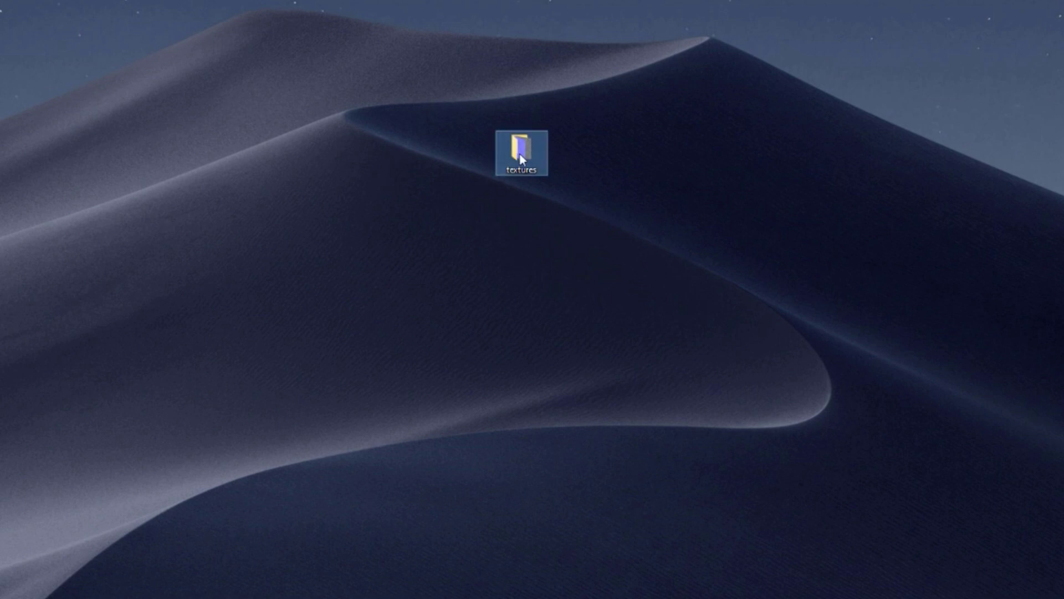
left_click(530, 171)
key("ctrl+v")
key("Return")
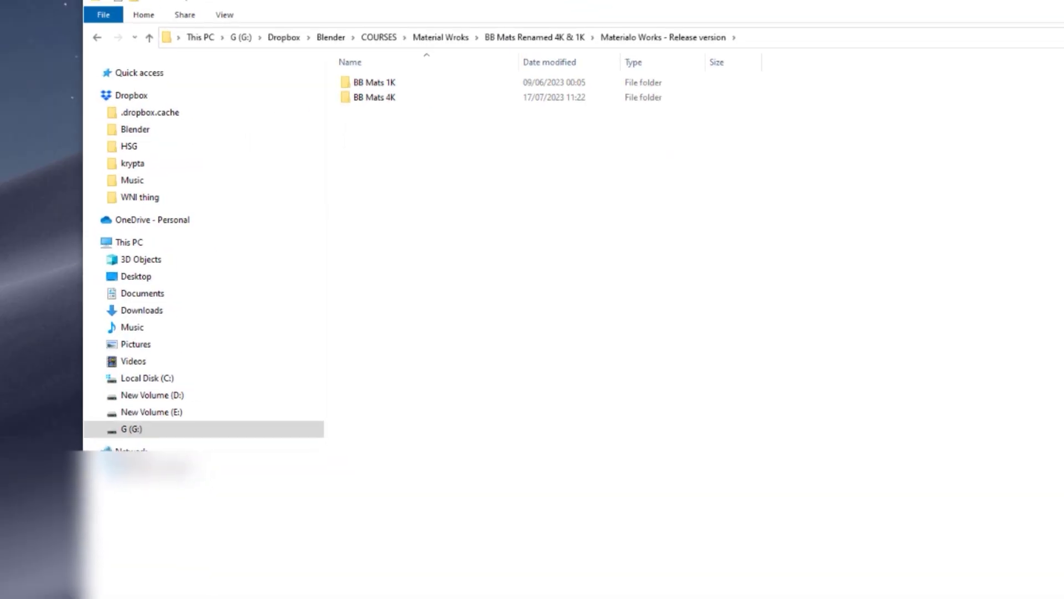
left_click_drag(684, 1, 503, 209)
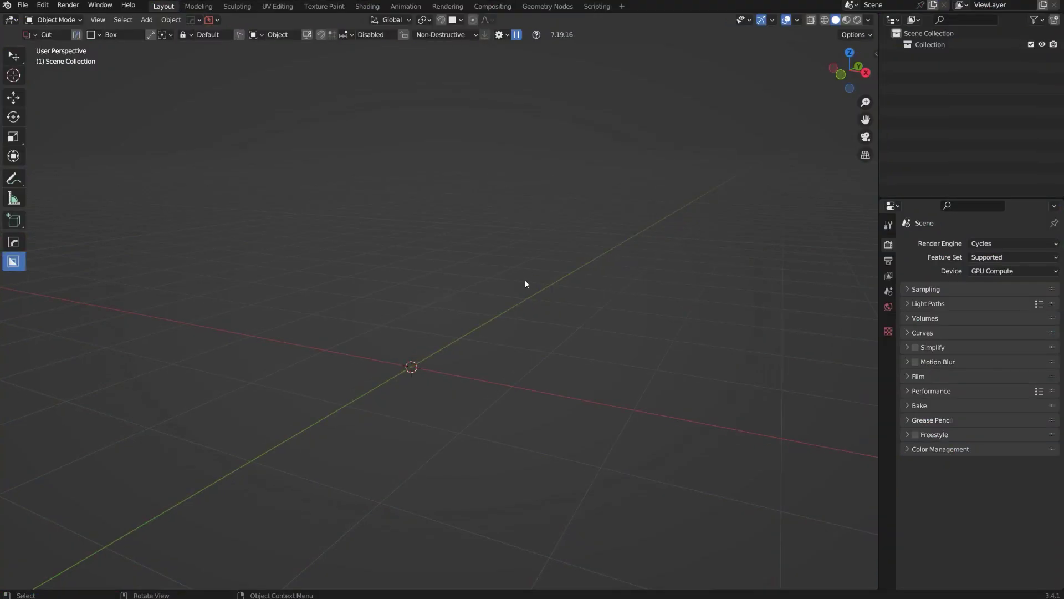
Switch to Blender and show the 3D viewport's sidebar with the MaterialWorks add-on.
key("n")
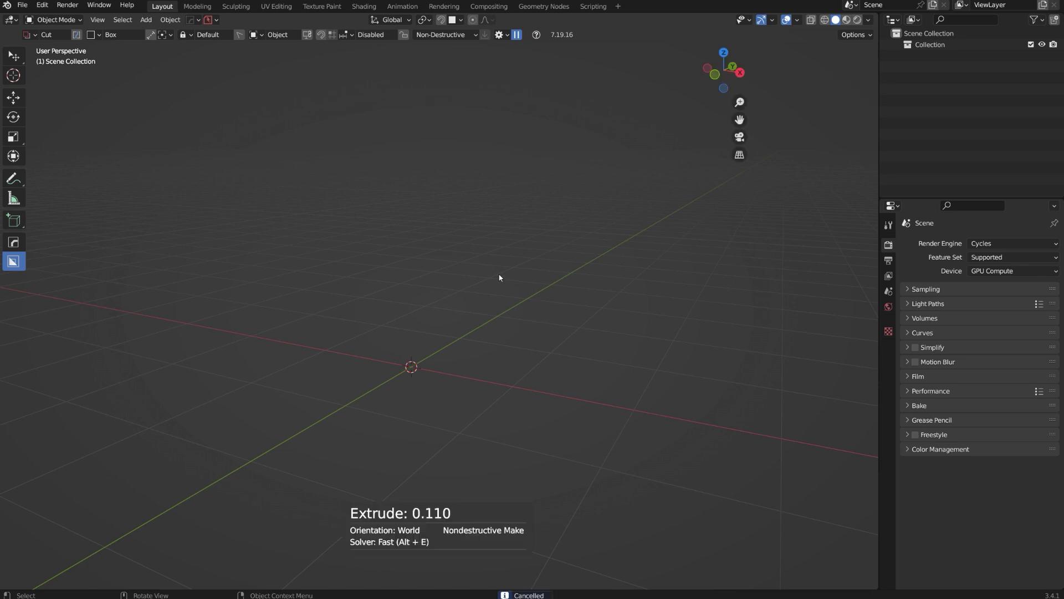
key("shift+a")
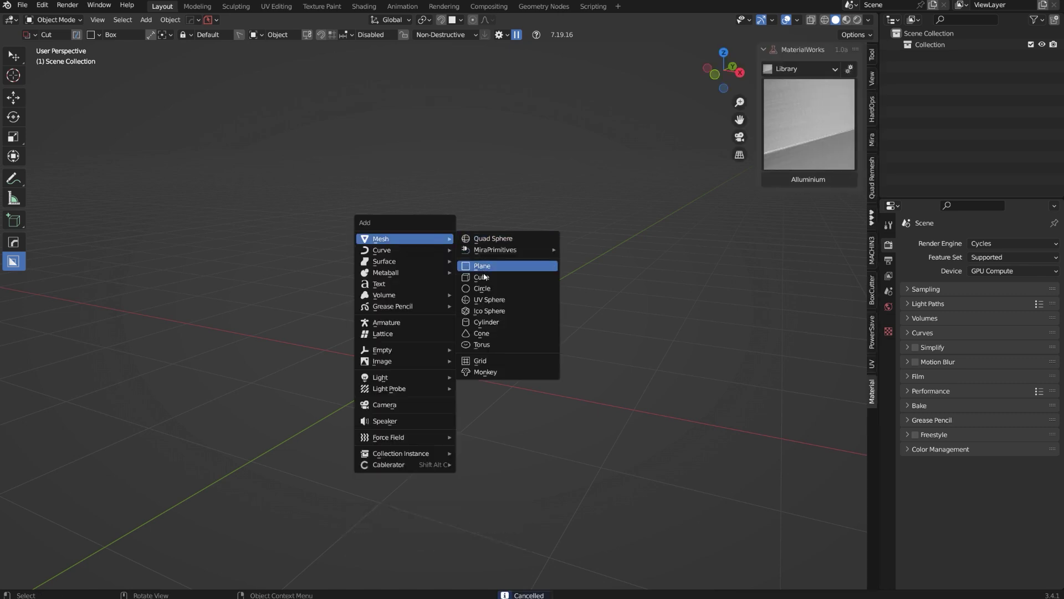
left_click(482, 266)
key("x")
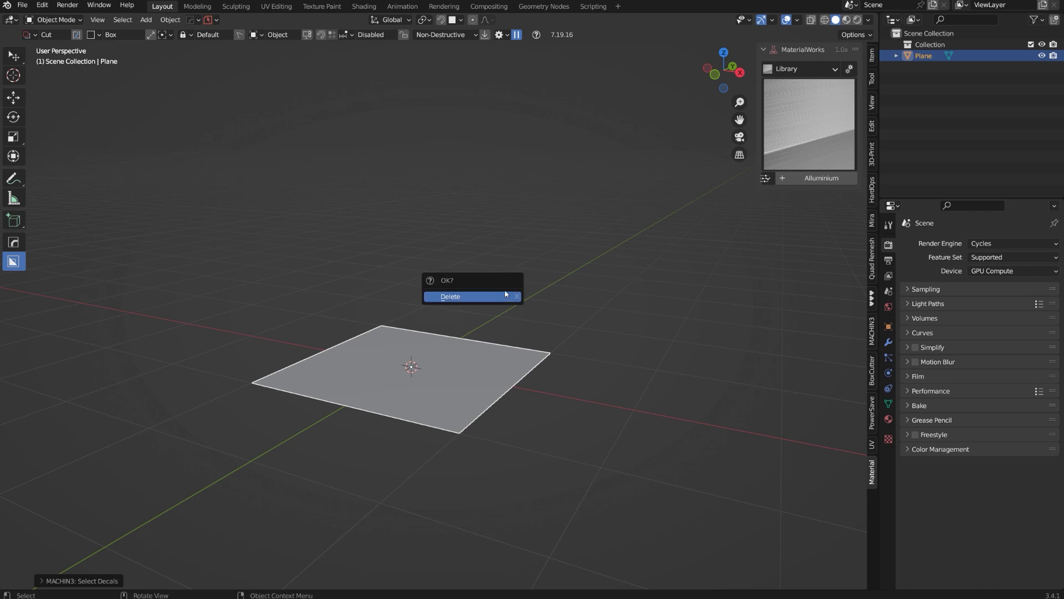
left_click(502, 296)
Add a cube mesh at the centre of the empty scene.
key("shift+a")
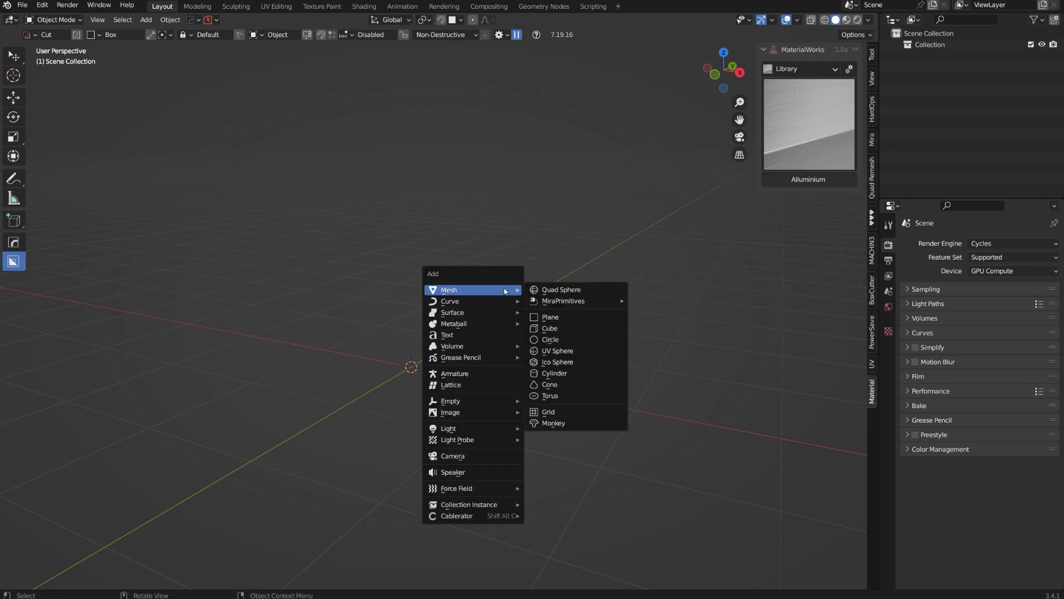
left_click(559, 331)
scroll(635, 290, "down", 2)
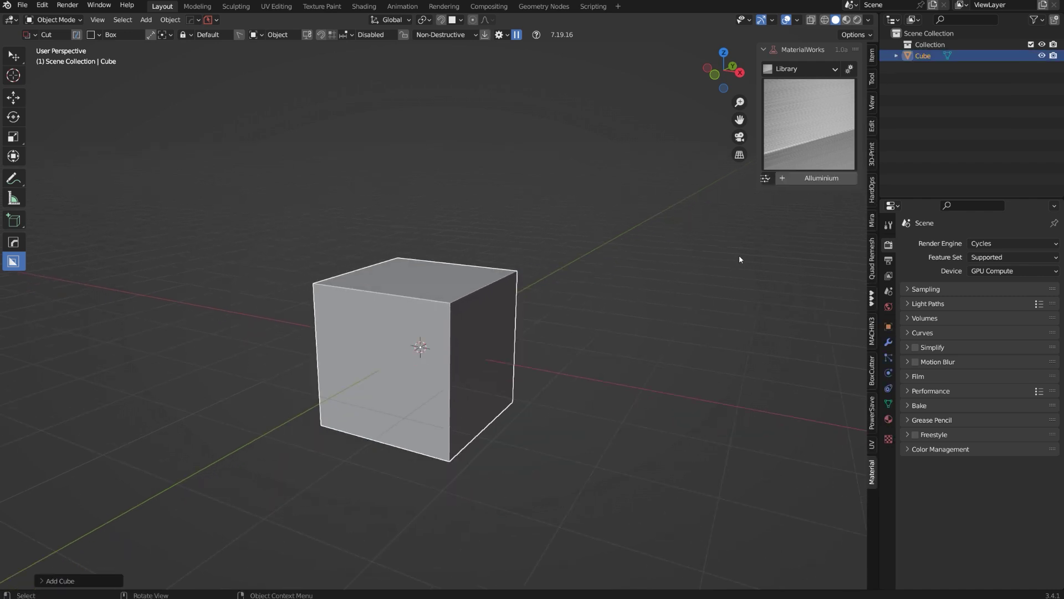
Apply the Cracked Concrete Wall material from the Stone category to the cube and switch the viewport to rendered shading.
left_click(810, 70)
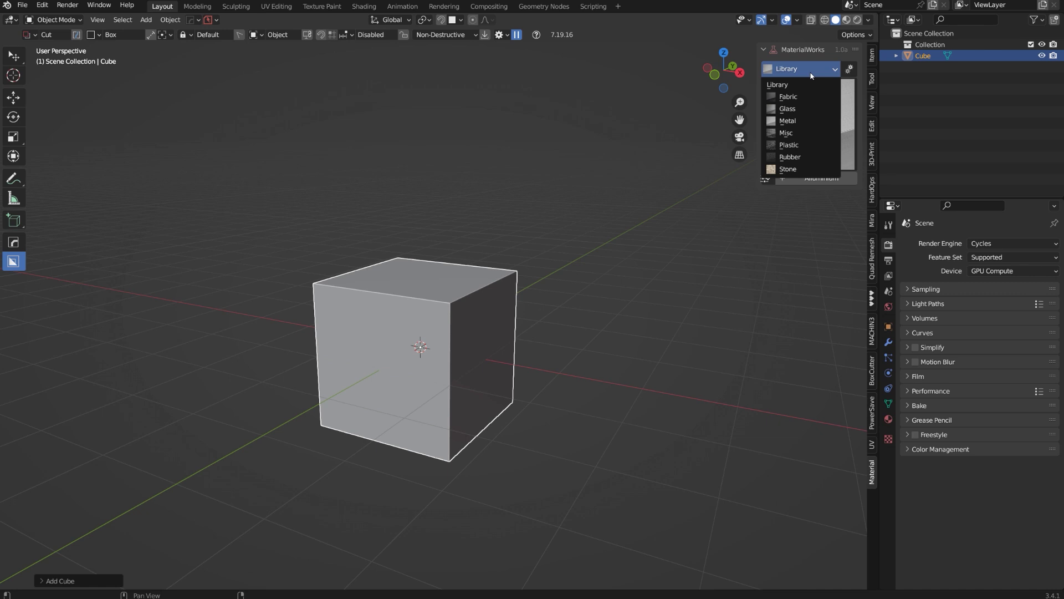
left_click(798, 170)
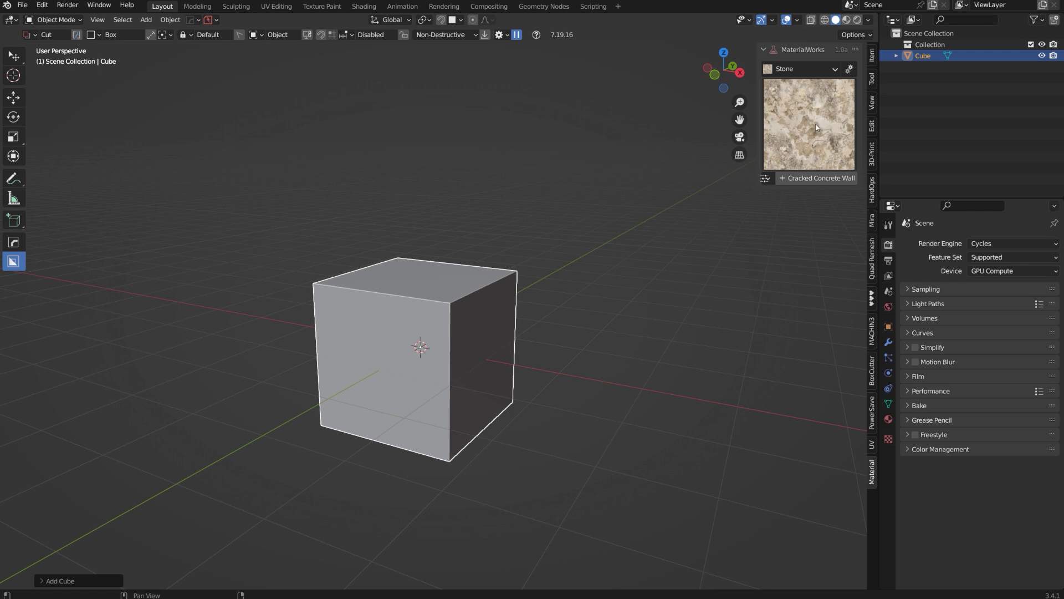
left_click(816, 126)
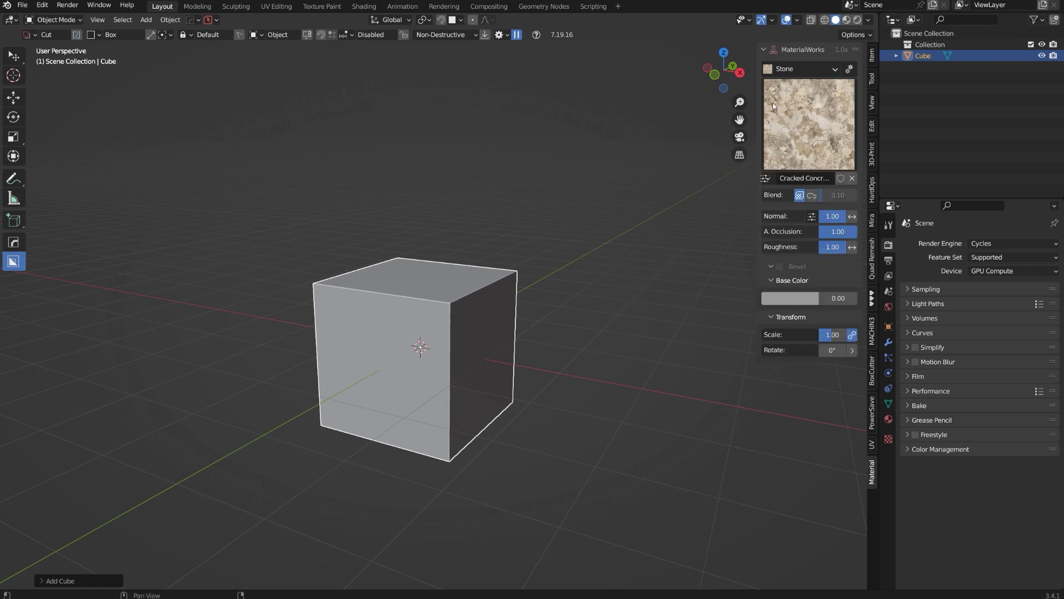
key("z")
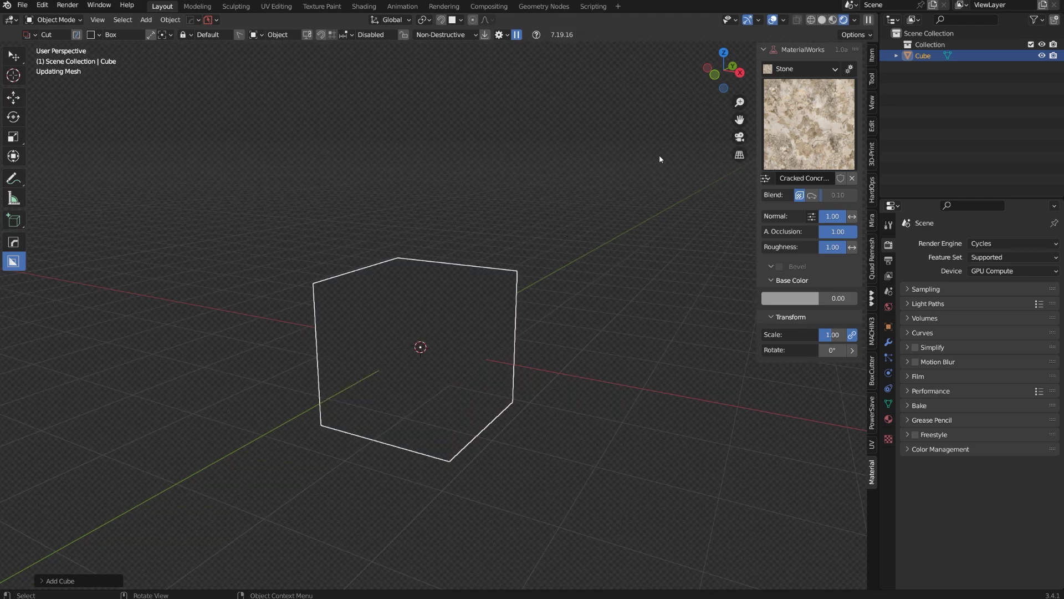
Set the cube material's texture scale to 1.62 and its rotation to 0.48.
middle_click_drag(474, 236, 438, 228)
middle_click_drag(470, 272, 471, 248, "ctrl")
scroll(471, 248, "down", 5)
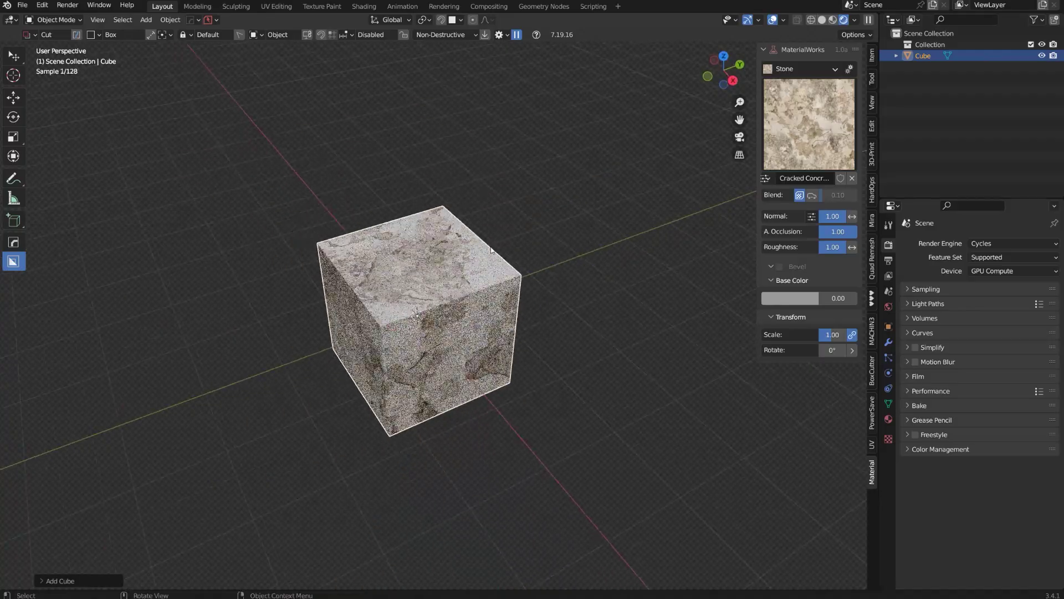
scroll(721, 222, "up", 3)
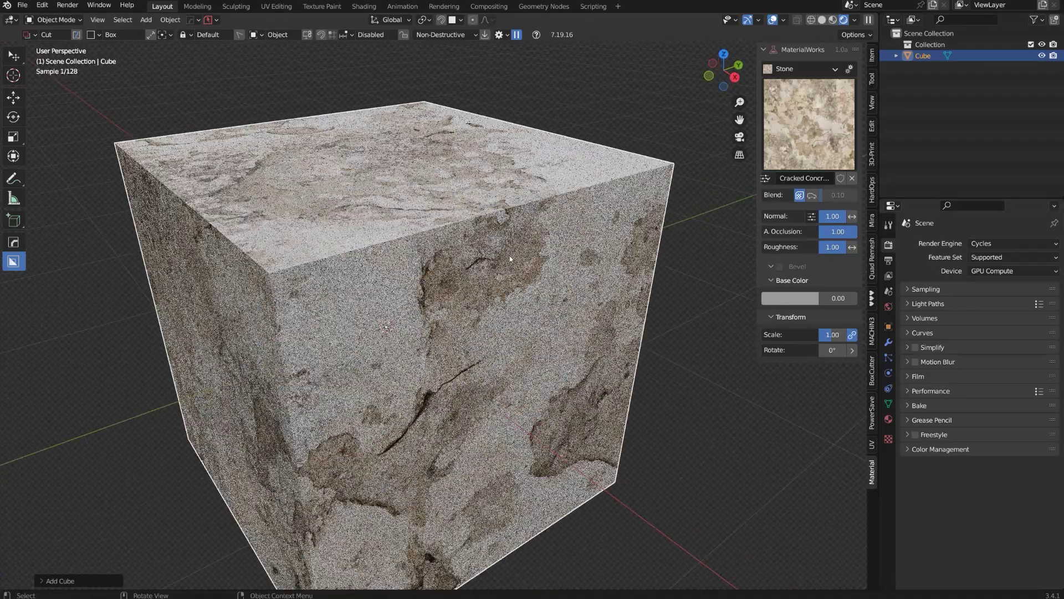
mouse_move(835, 335)
left_mouse_down()
mouse_move(826, 335)
mouse_move(841, 335)
mouse_move(839, 350)
left_mouse_up()
Set the base color tint to blue with hue 0.650, saturation 1.000 and value 1.000, then test its strength and return it to 0.00.
left_click(841, 300)
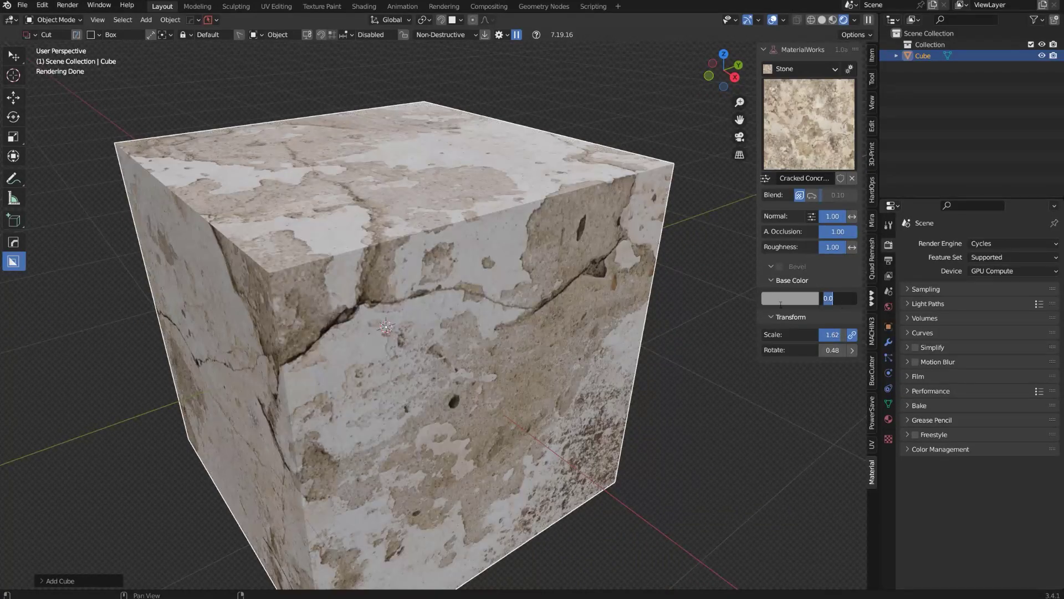
left_click_drag(821, 198, 836, 157)
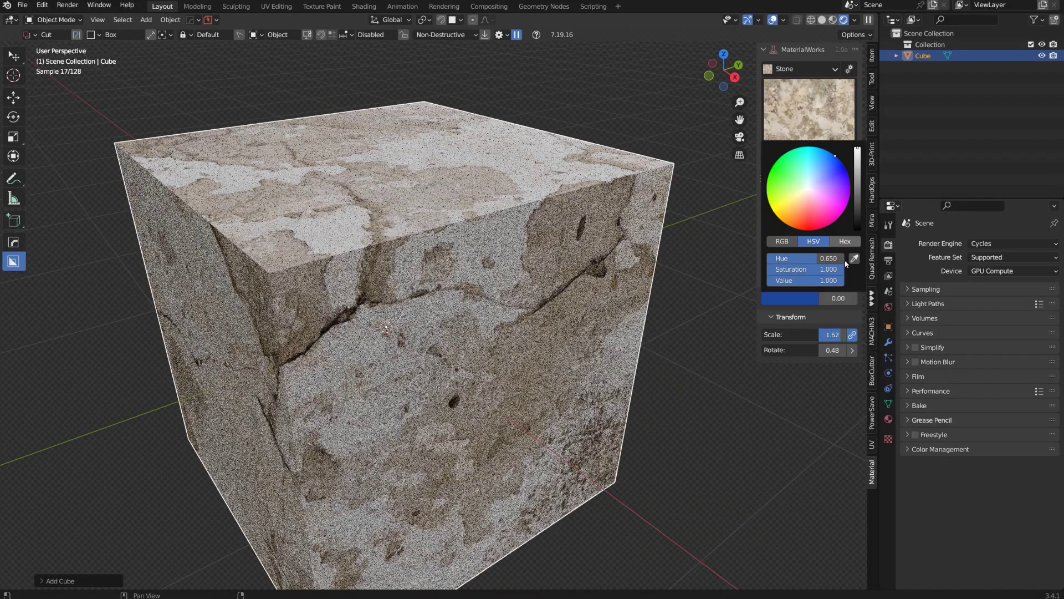
left_click_drag(826, 298, 858, 298)
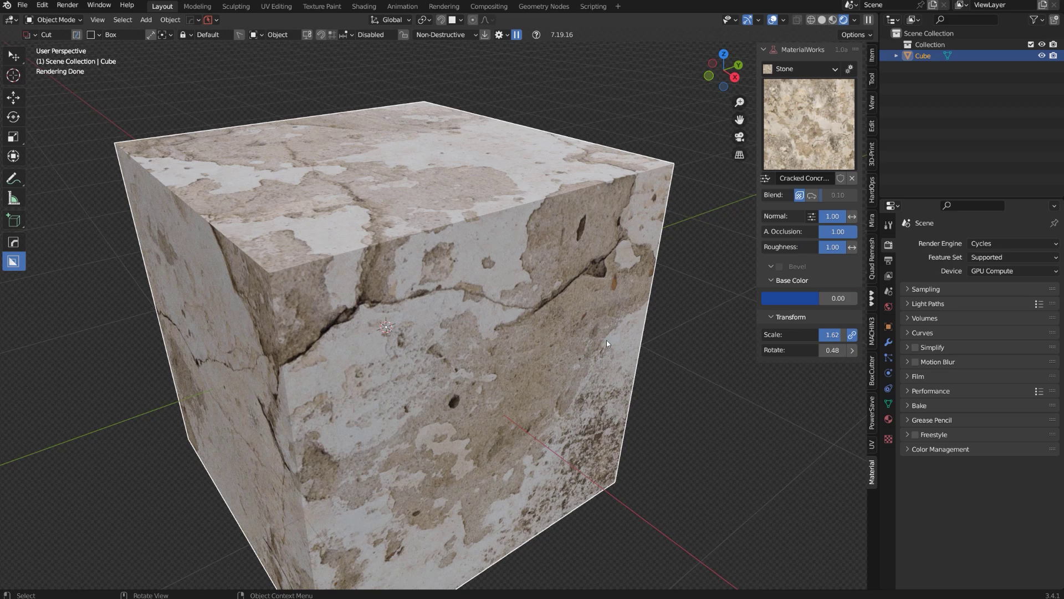
Try inverting the material's normal map, switch the inversion back off, and inspect the surface relief on the cube.
left_click(852, 217)
left_click(853, 217)
left_click(851, 217)
left_click(851, 217)
scroll(567, 230, "down", 3)
mouse_move(442, 234)
middle_mouse_down()
mouse_move(457, 275)
mouse_move(442, 234)
middle_mouse_up()
scroll(442, 234, "up", 3)
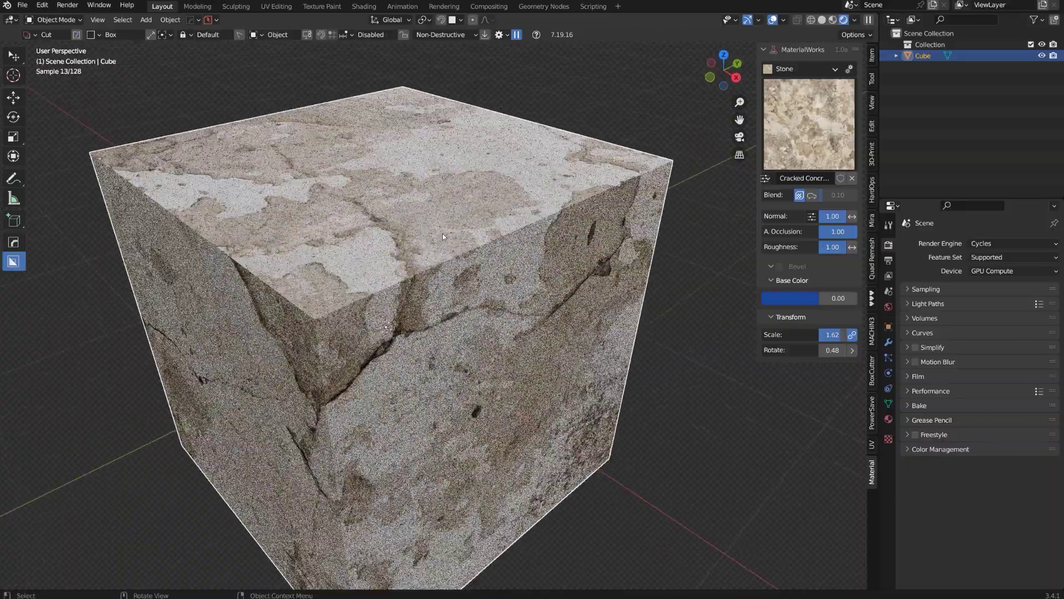
middle_click_drag(442, 243, 505, 249)
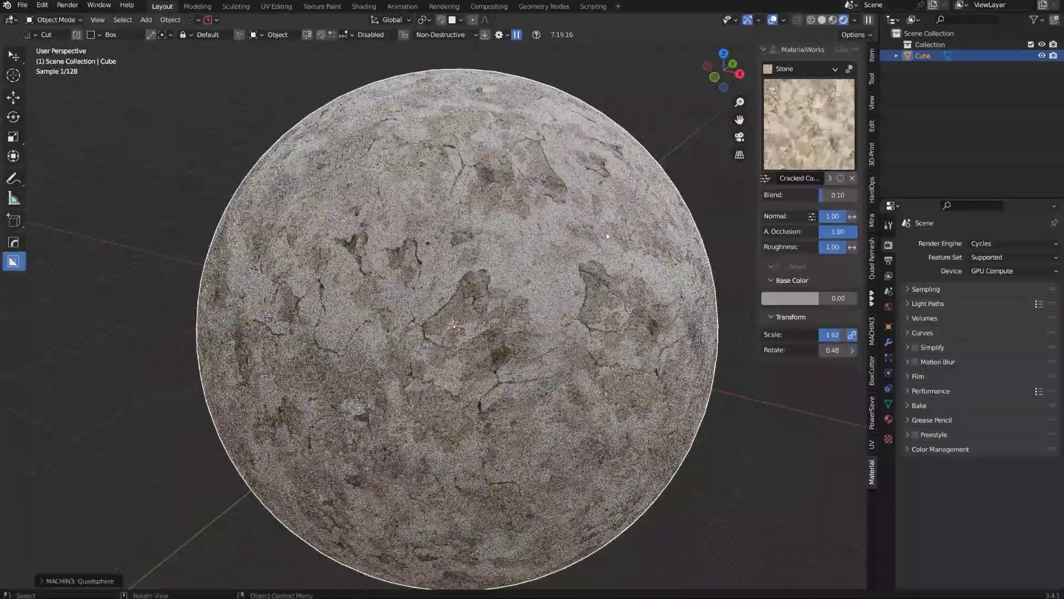
Try a projection blend of 0.00 on the quadsphere's material and inspect the seams where the projections meet.
left_click_drag(838, 195, 820, 195)
scroll(502, 286, "up", 6)
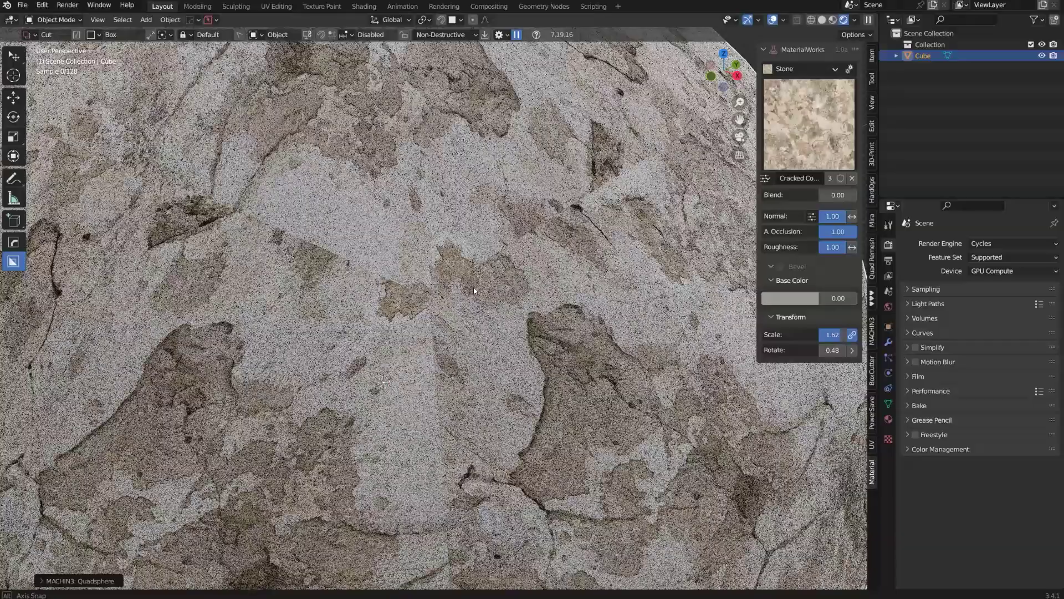
scroll(309, 272, "up", 3)
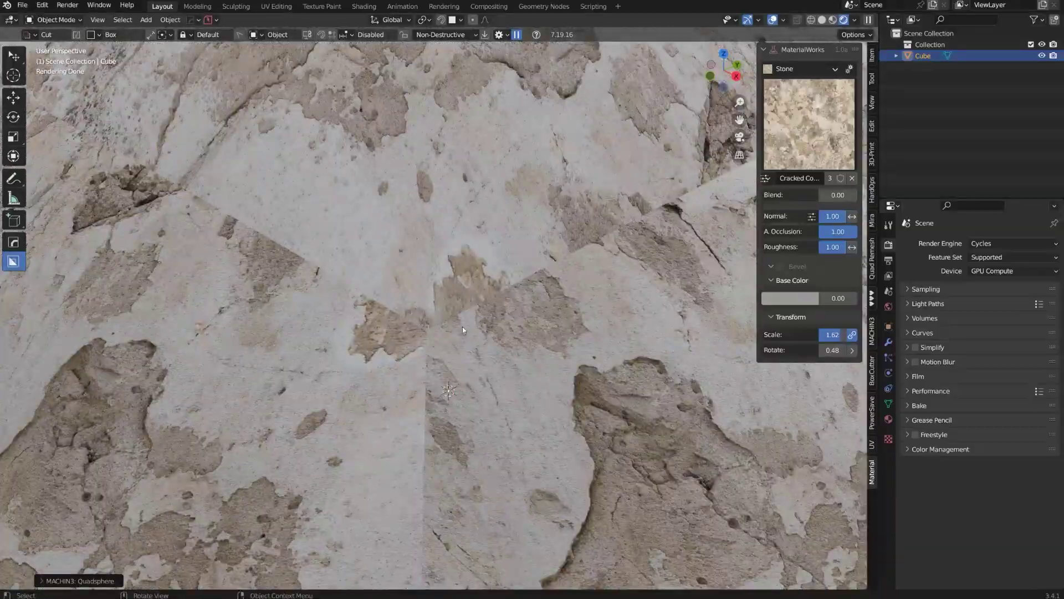
scroll(516, 265, "down", 5)
middle_click_drag(276, 253, 296, 260)
scroll(295, 260, "up", 5)
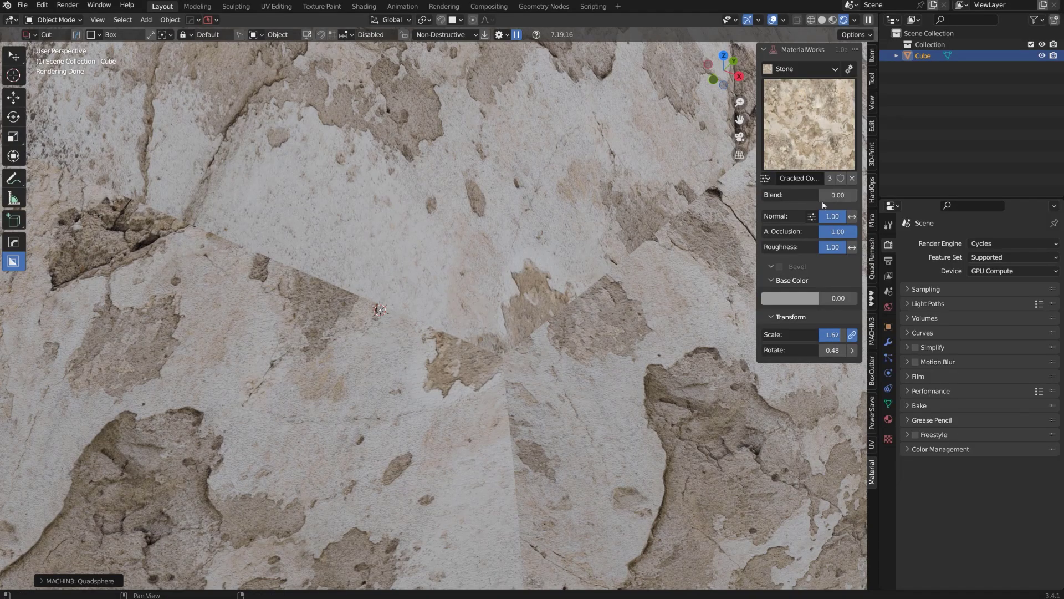
Set the quadsphere material's projection blend to 0.07 and inspect the transitions across its surface.
left_click_drag(820, 194, 823, 195)
scroll(525, 290, "down", 2)
scroll(525, 290, "down", 8)
middle_click_drag(526, 289, 506, 224)
scroll(350, 217, "up", 6)
scroll(351, 218, "down", 3)
scroll(399, 216, "down", 2)
middle_click_drag(399, 216, 457, 195)
mouse_move(380, 224)
middle_mouse_down()
mouse_move(398, 225)
mouse_move(382, 226)
middle_mouse_up()
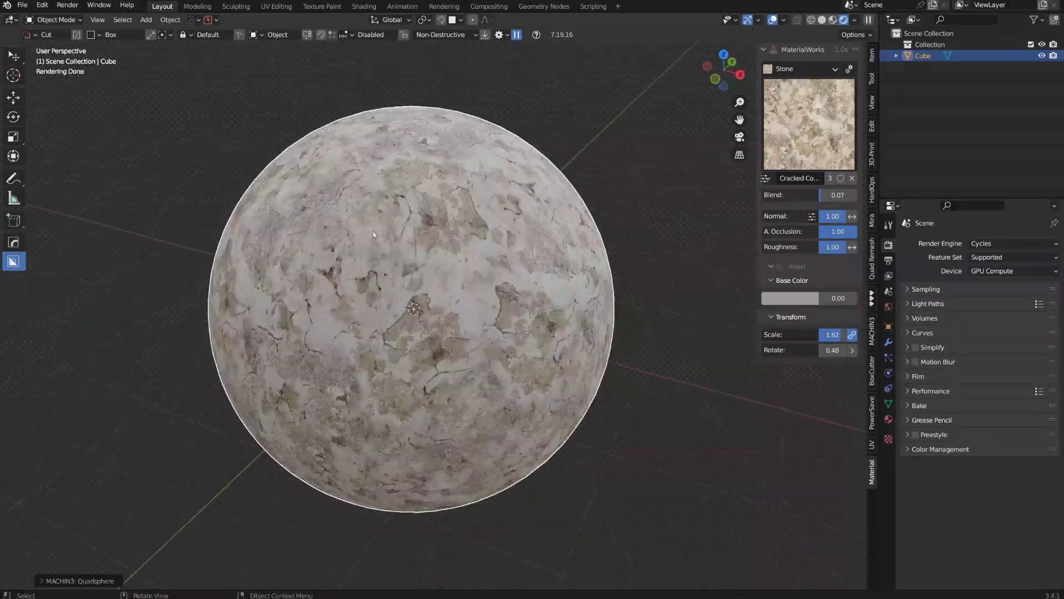